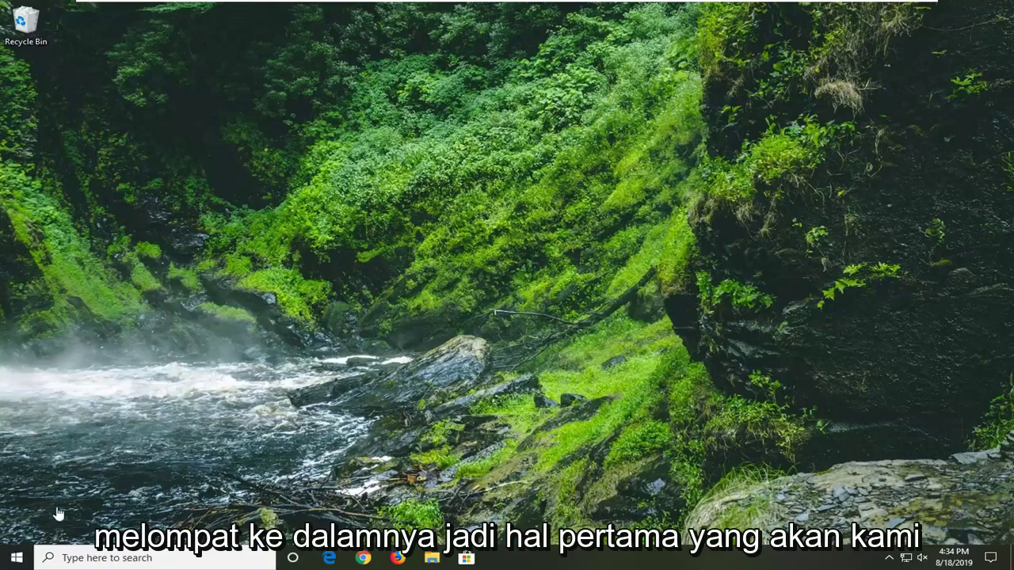
Search Windows for regedit, run Registry Editor as administrator, and reposition its window so the whole tree is in view
{"action": "left_click", "coordinate": [17, 558]}
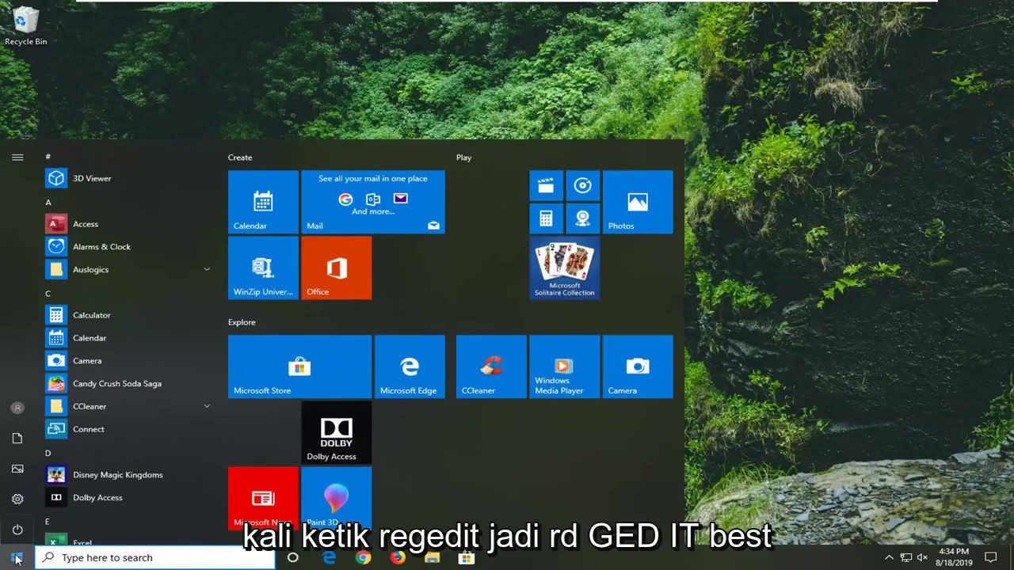
{"action": "type", "text": "regedit"}
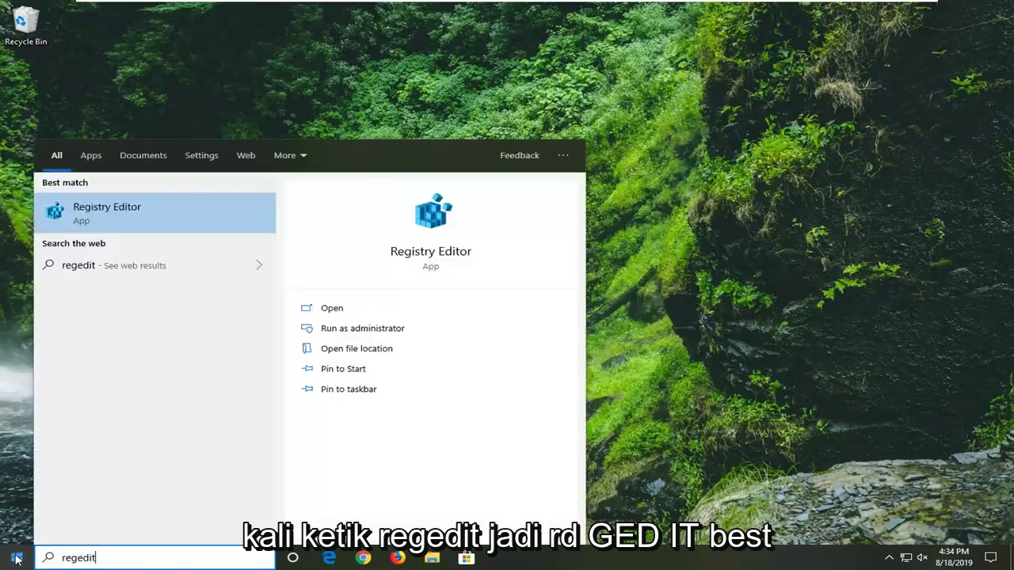
{"action": "right_click", "coordinate": [105, 211]}
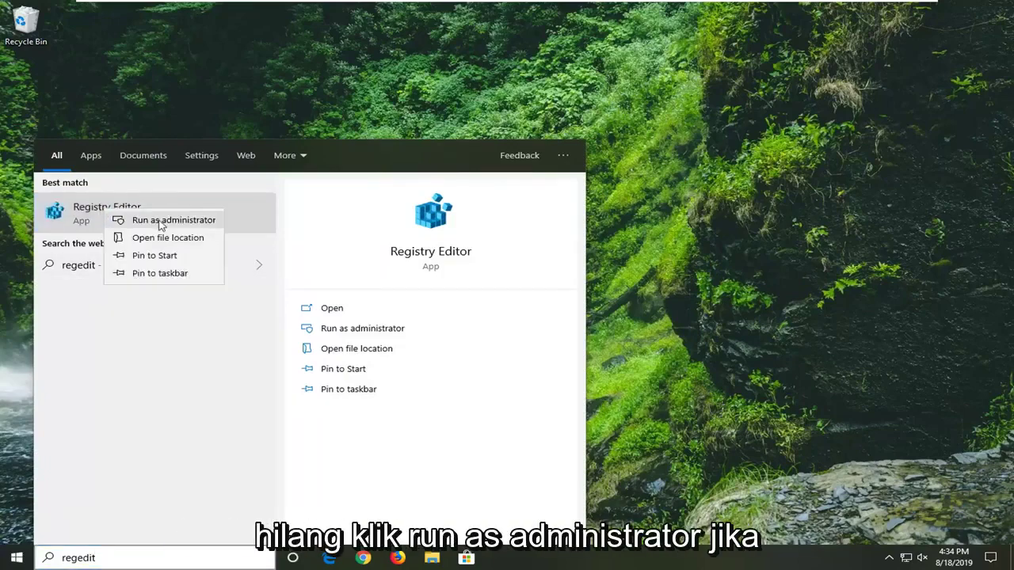
{"action": "left_click", "coordinate": [186, 225]}
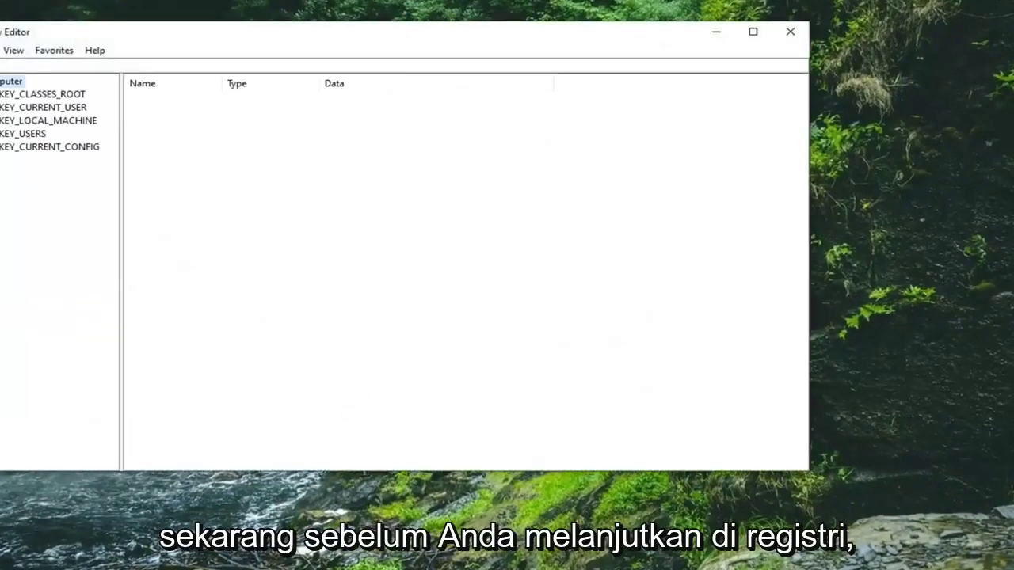
{"action": "left_click_drag", "start_coordinate": [320, 34], "coordinate": [453, 61]}
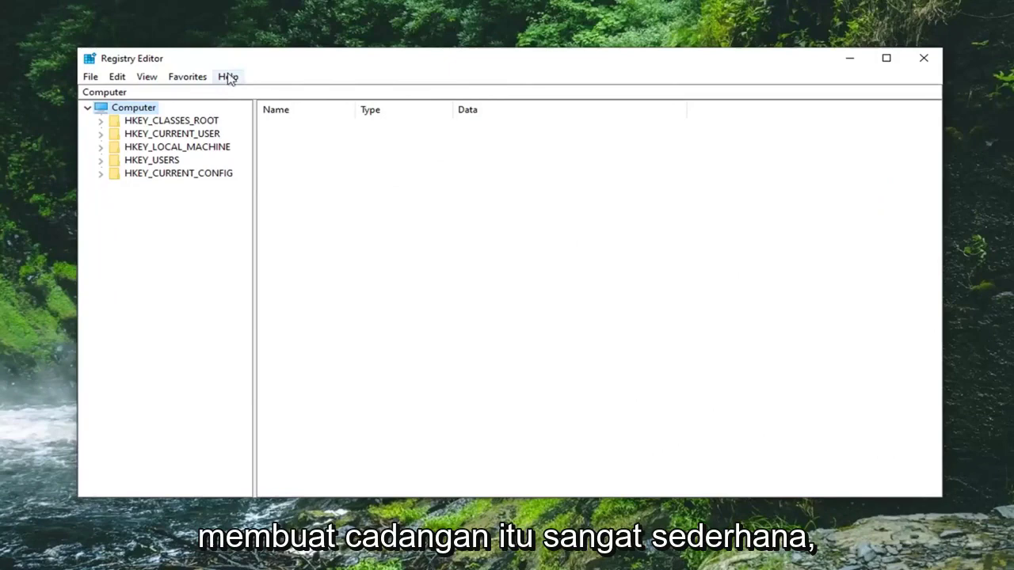
Look at the registry export and import dialogs, cancelling each one without saving or loading a file
{"action": "left_click", "coordinate": [91, 79]}
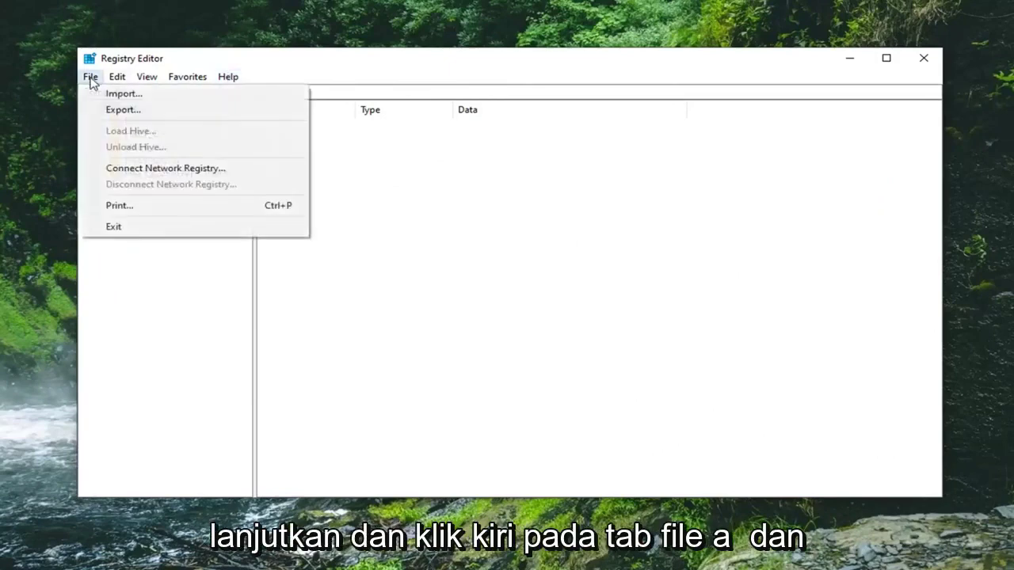
{"action": "left_click", "coordinate": [121, 110]}
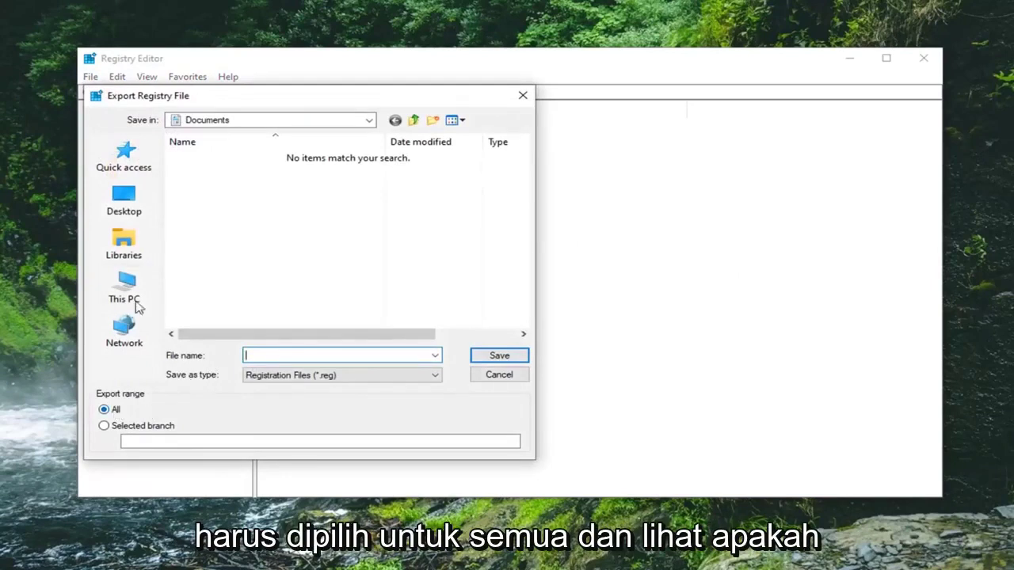
{"action": "left_click", "coordinate": [497, 375]}
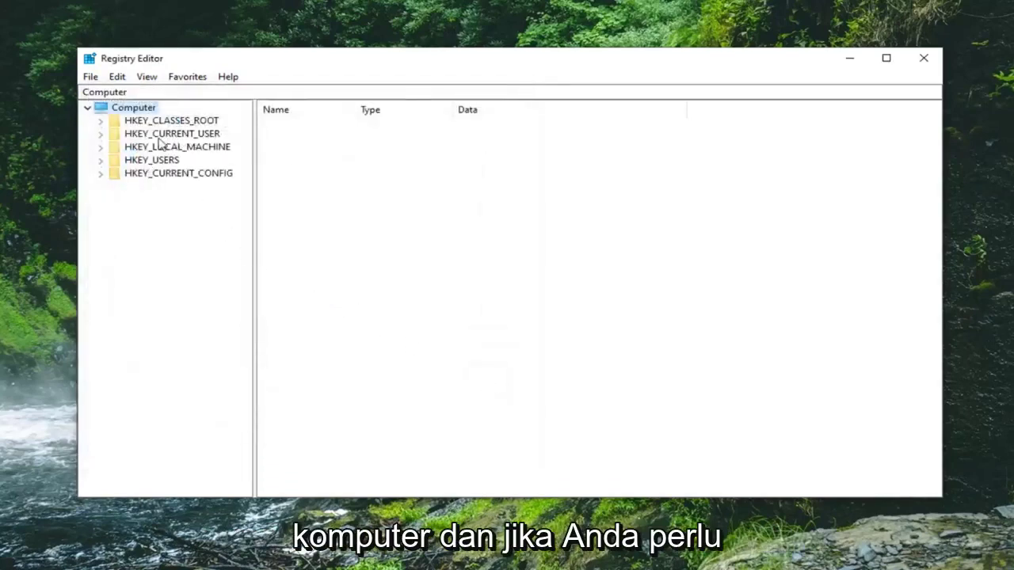
{"action": "left_click", "coordinate": [91, 77]}
{"action": "left_click", "coordinate": [113, 93]}
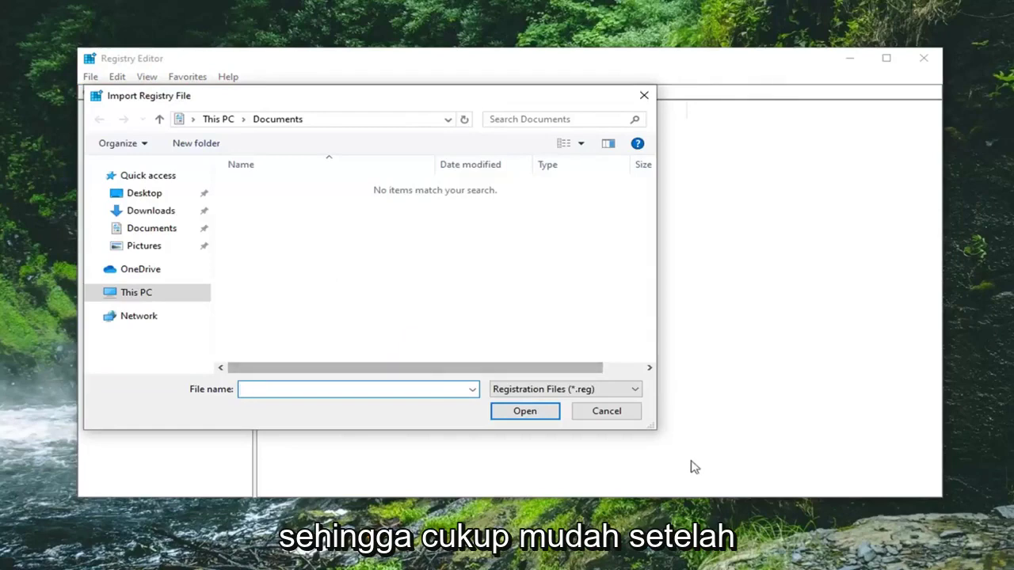
{"action": "left_click", "coordinate": [622, 415]}
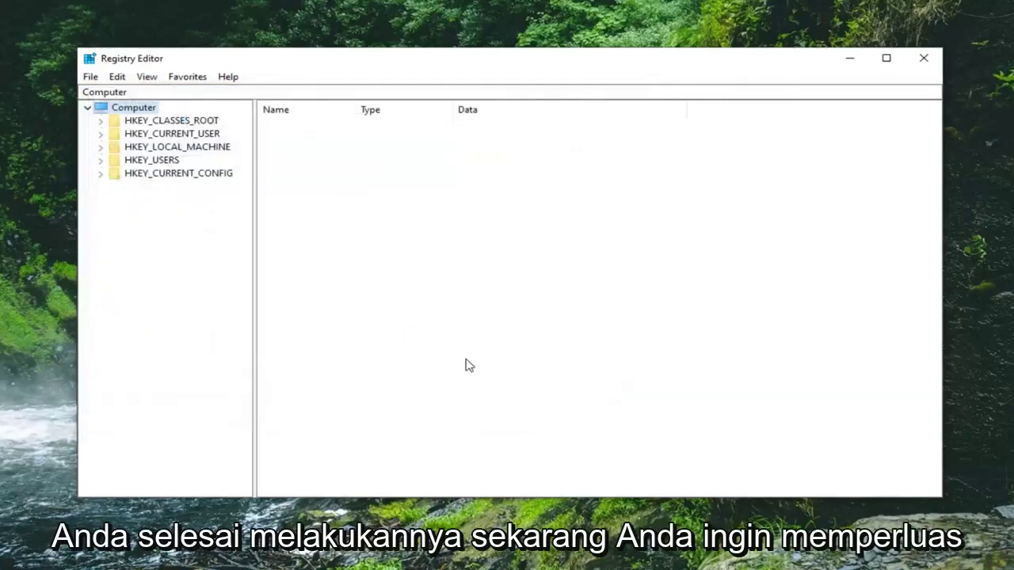
Expand the registry tree to HKEY_LOCAL_MACHINE\SYSTEM\CurrentControlSet\Control\GraphicsDrivers, widening the key pane, and expand the GraphicsDrivers key
{"action": "left_click", "coordinate": [198, 148]}
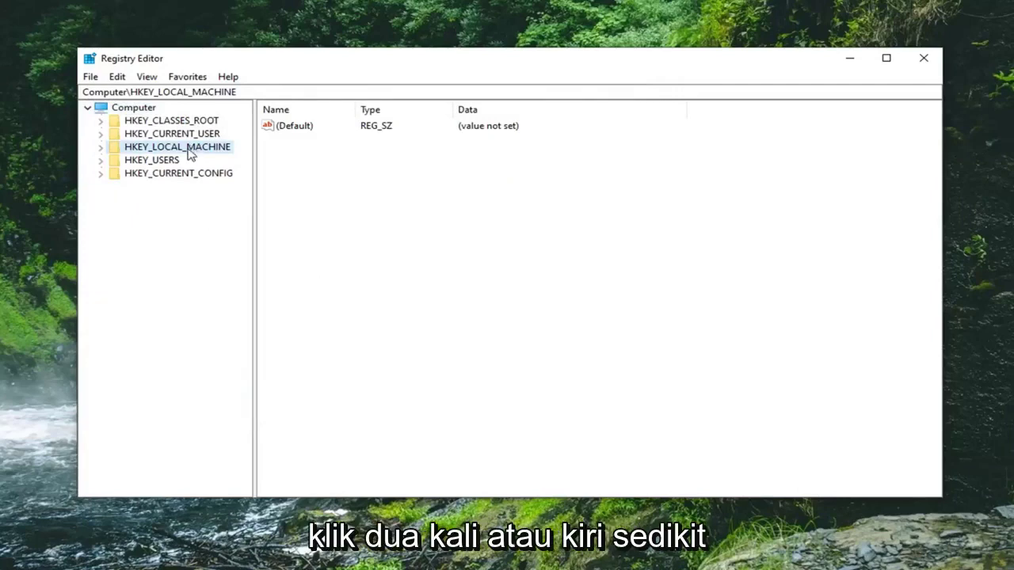
{"action": "double_click", "coordinate": [130, 151]}
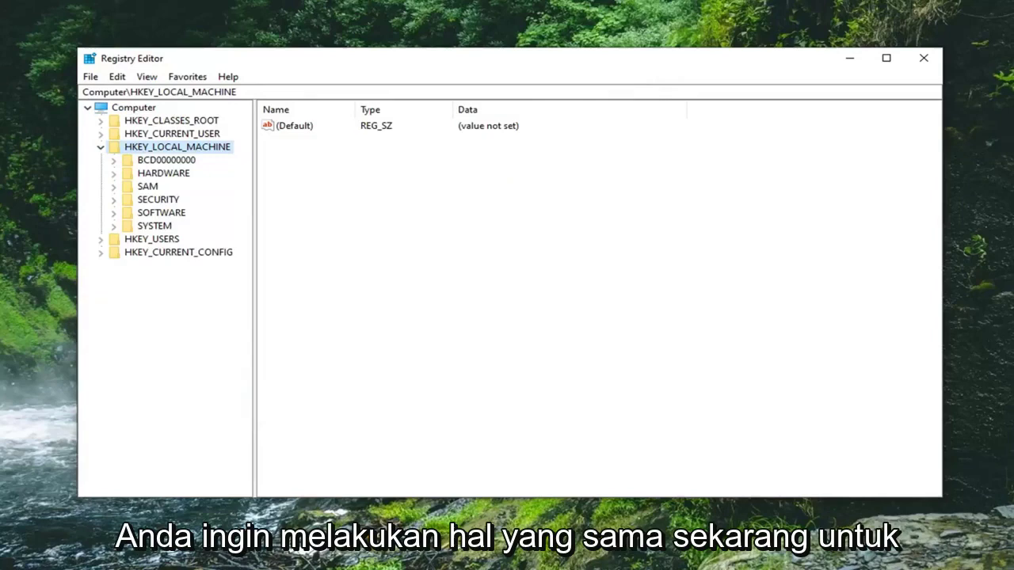
{"action": "double_click", "coordinate": [155, 227]}
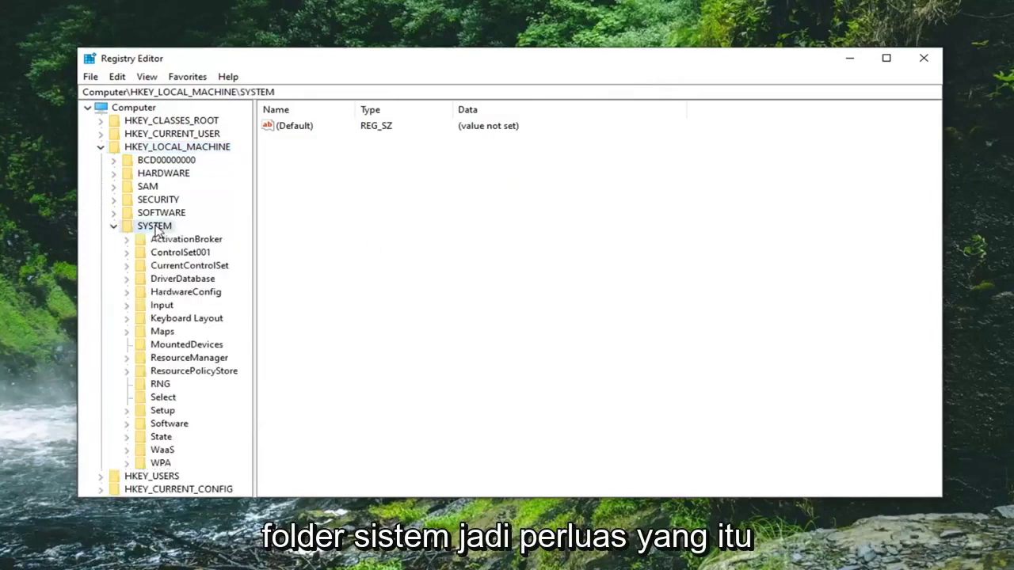
{"action": "double_click", "coordinate": [190, 266]}
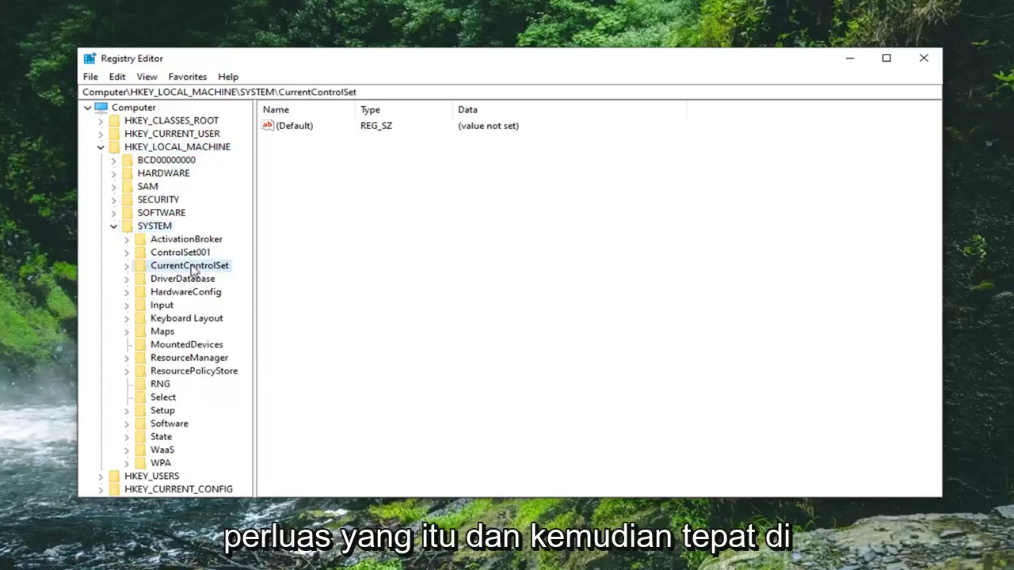
{"action": "left_click", "coordinate": [177, 282]}
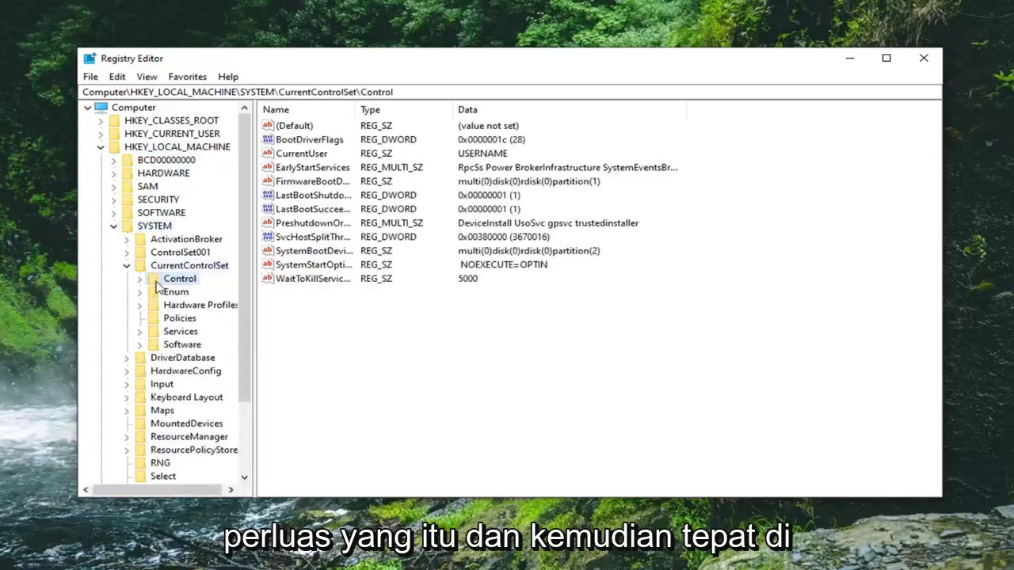
{"action": "double_click", "coordinate": [168, 282]}
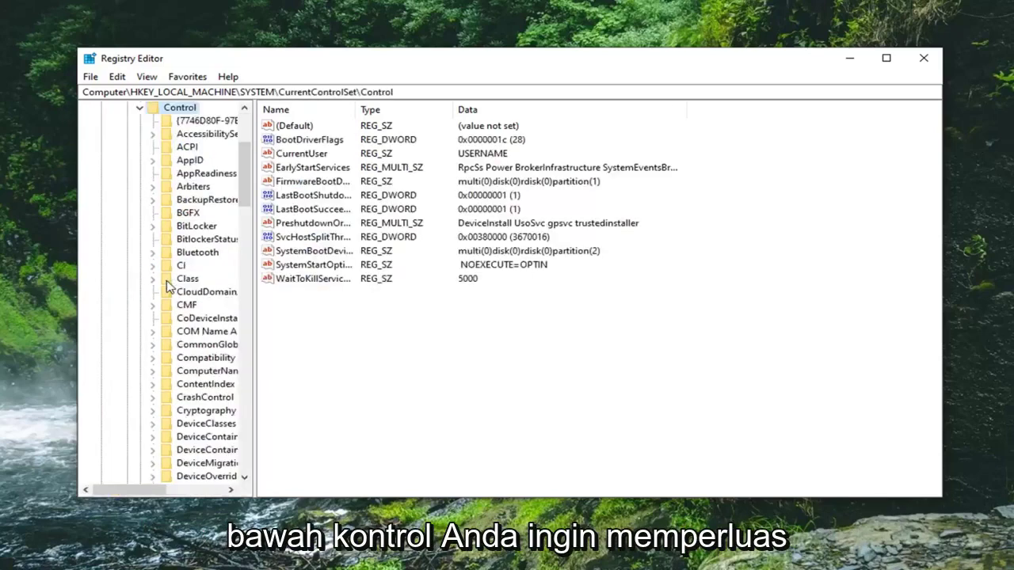
{"action": "left_click_drag", "start_coordinate": [255, 281], "coordinate": [385, 281]}
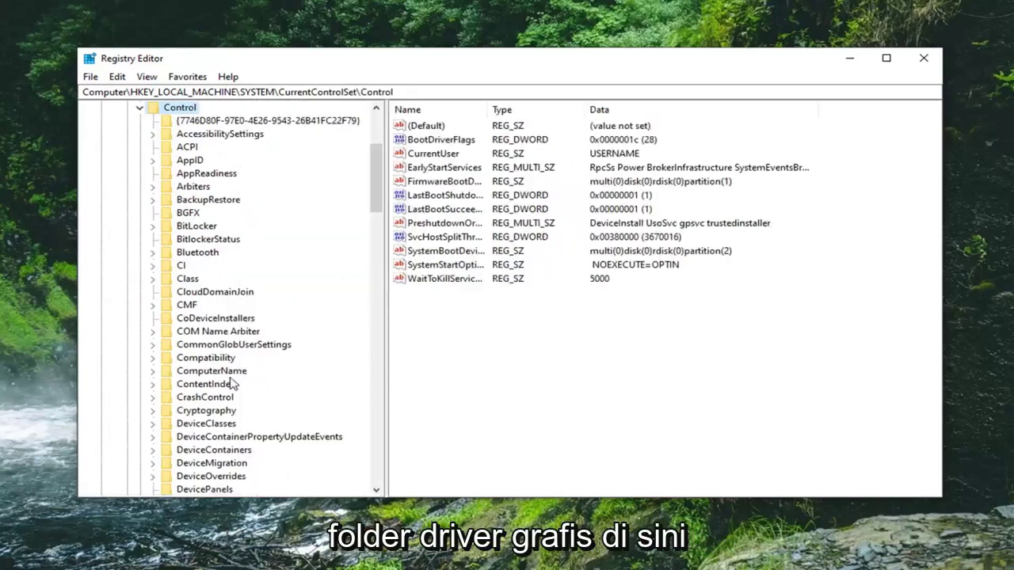
{"action": "scroll", "coordinate": [230, 377], "scroll_direction": "down", "scroll_amount": 7}
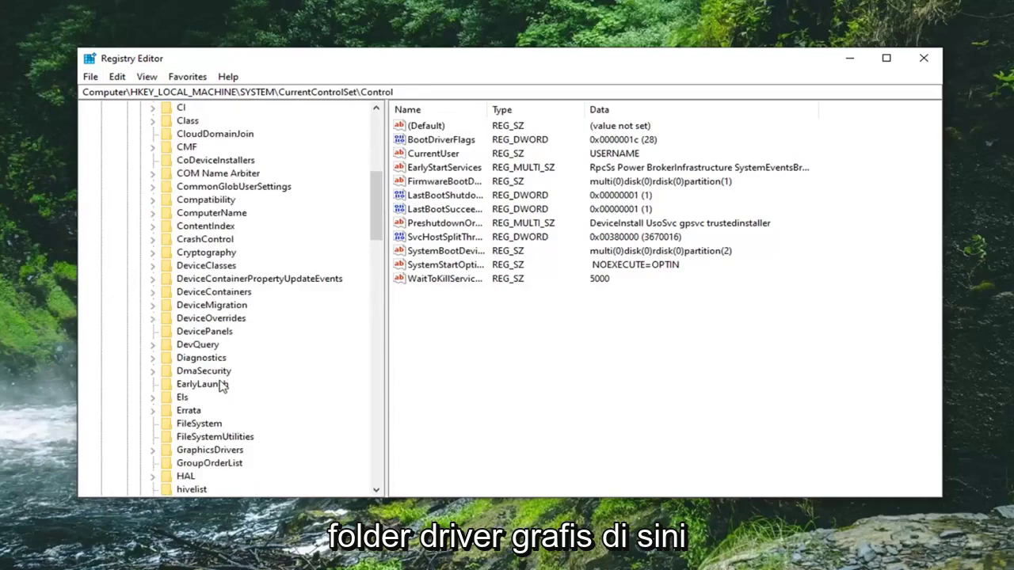
{"action": "left_click", "coordinate": [217, 332]}
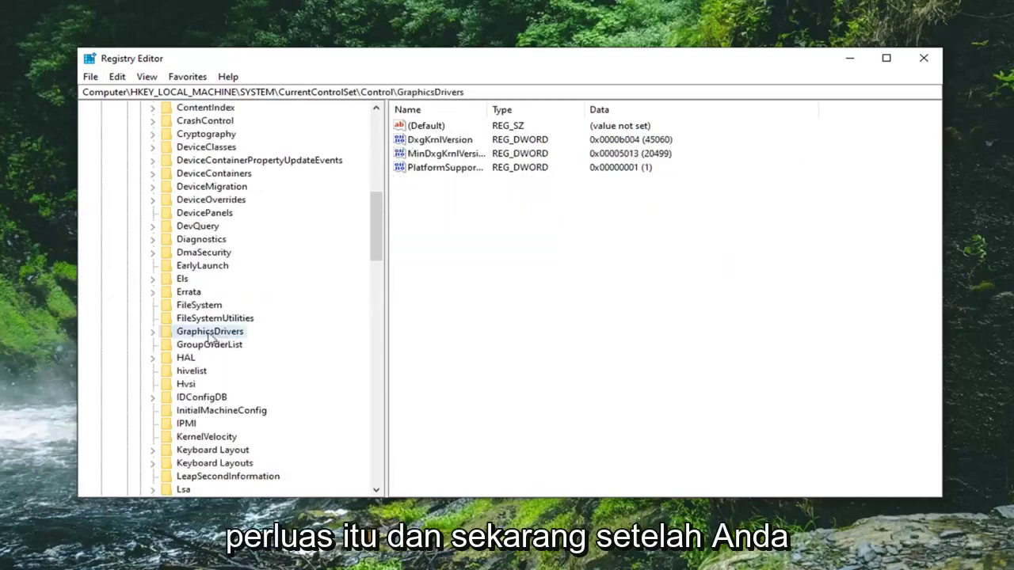
{"action": "left_click", "coordinate": [153, 333]}
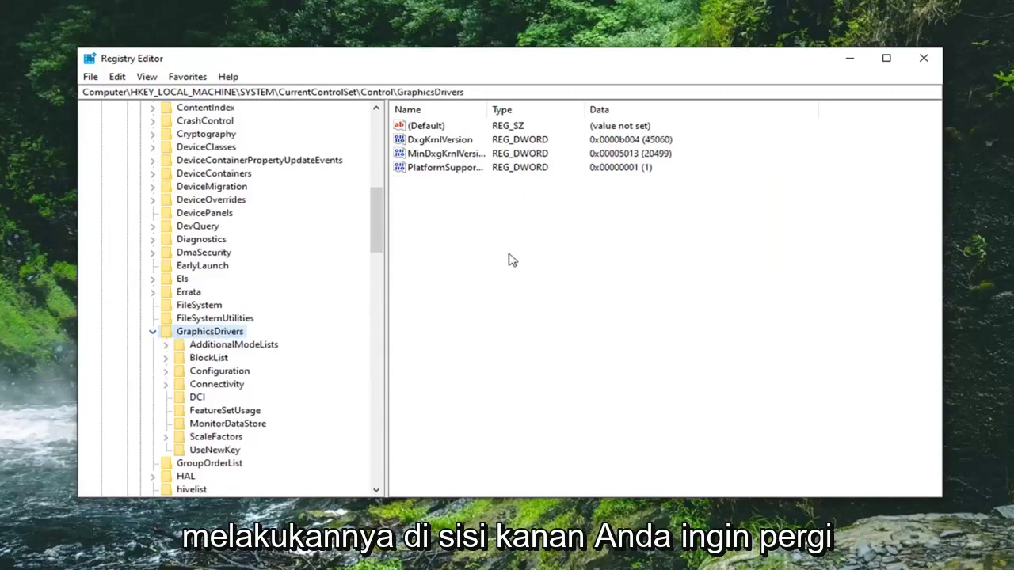
Create a new DWORD (32-bit) value named TdrLevel in the GraphicsDrivers key
{"action": "right_click", "coordinate": [424, 199]}
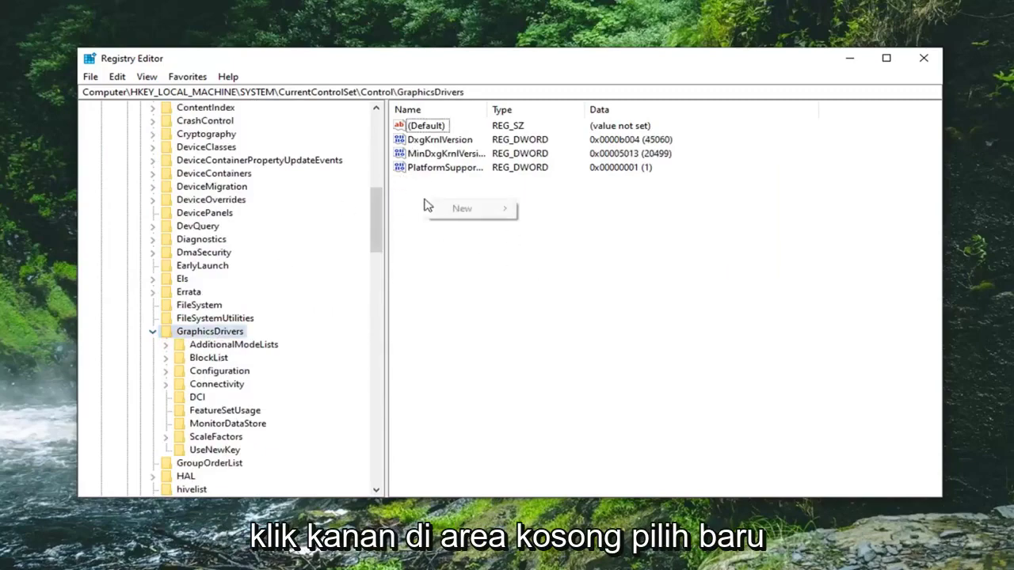
{"action": "mouse_move", "coordinate": [463, 210]}
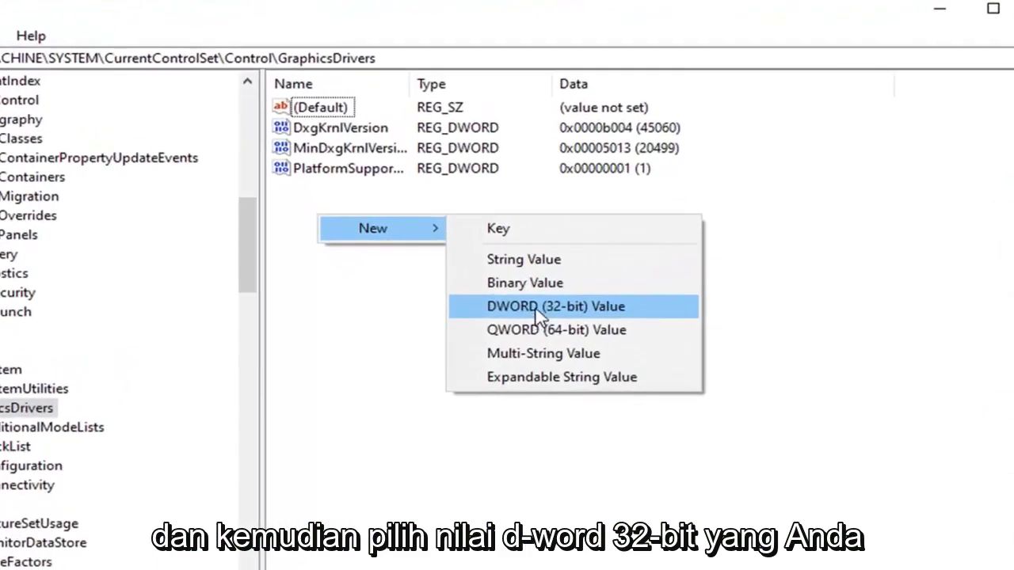
{"action": "left_click", "coordinate": [538, 307]}
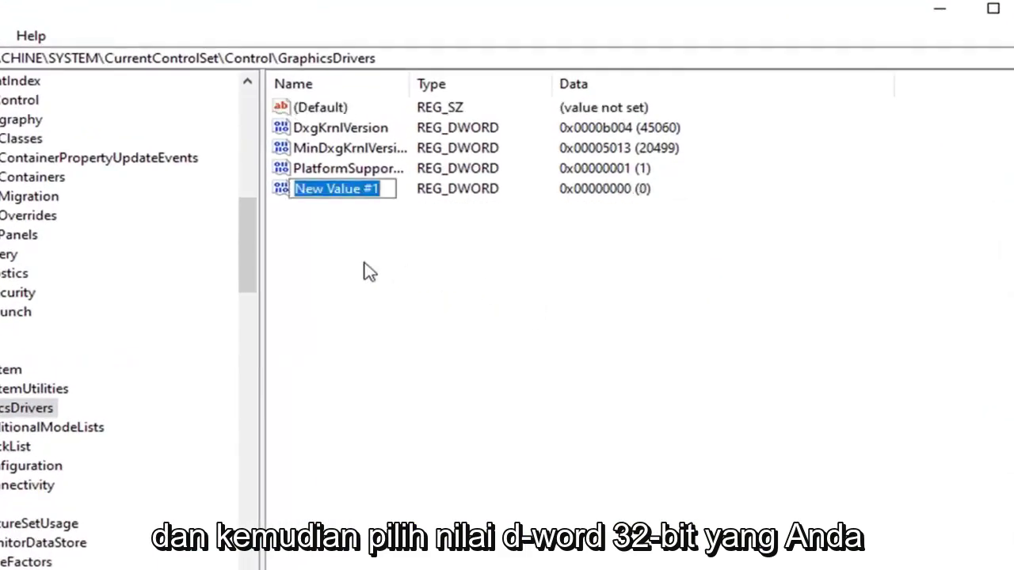
{"action": "type", "text": "Tdr"}
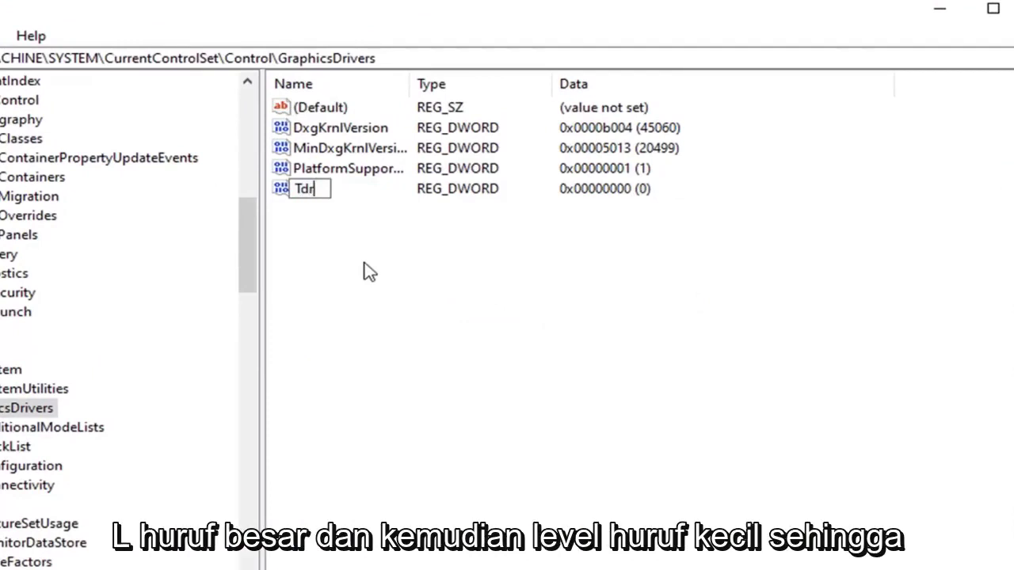
{"action": "type", "text": "Level"}
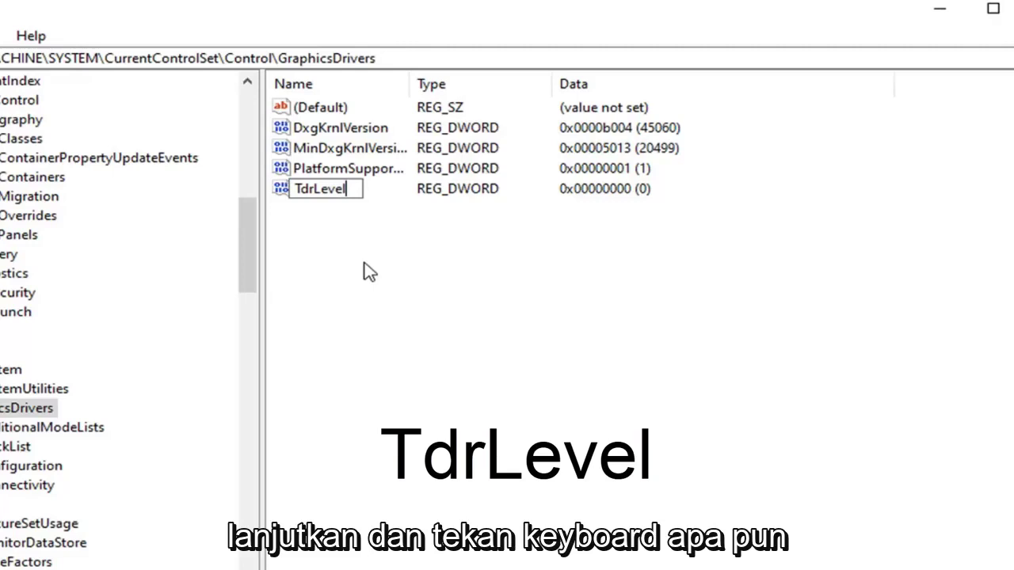
{"action": "key", "text": "Return"}
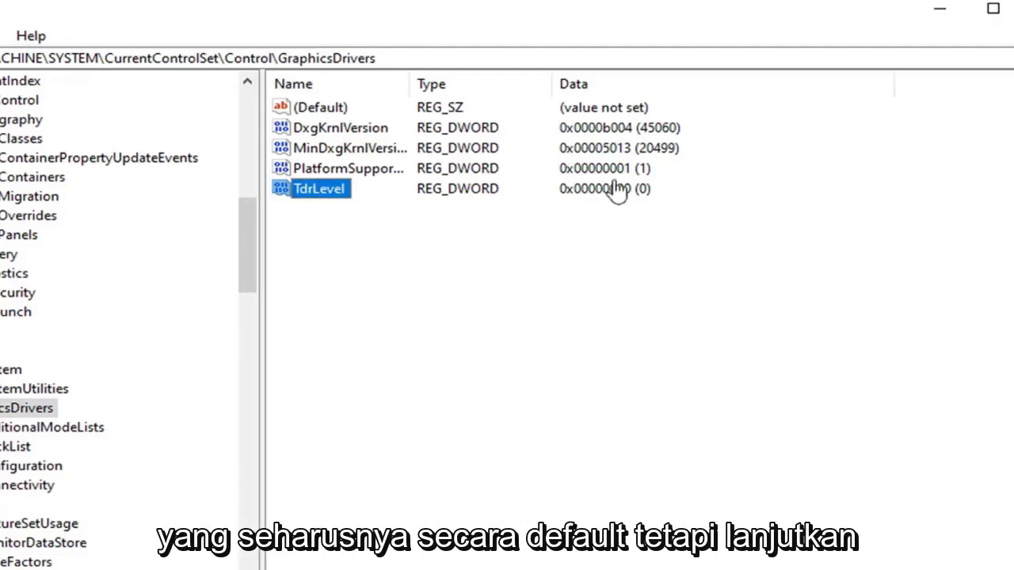
Open TdrLevel for editing and confirm it with value data 0 and the base set to Hexadecimal
{"action": "double_click", "coordinate": [319, 195]}
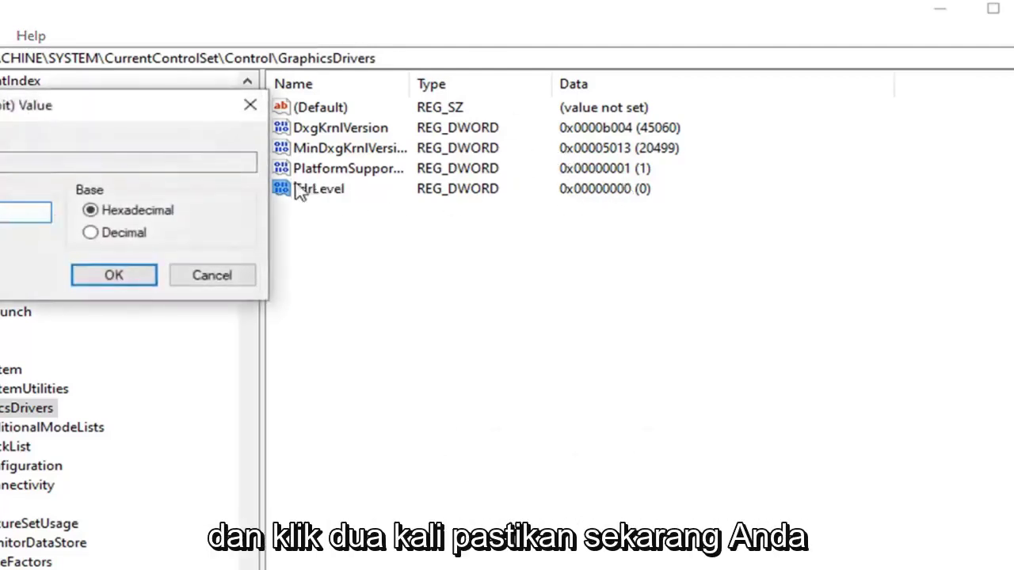
{"action": "left_click_drag", "start_coordinate": [131, 113], "coordinate": [448, 190]}
{"action": "left_click", "coordinate": [216, 287]}
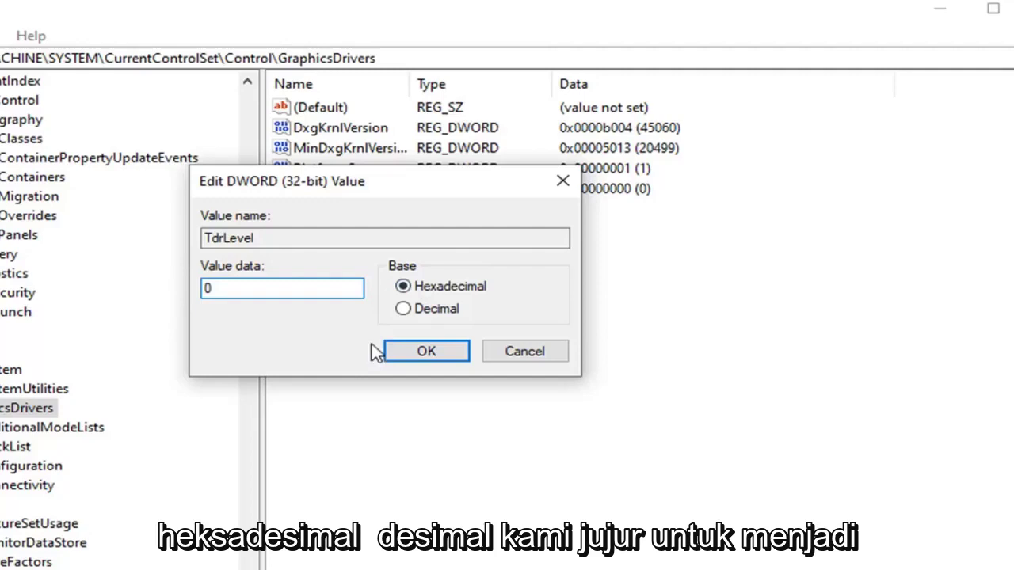
{"action": "left_click", "coordinate": [404, 309]}
{"action": "left_click", "coordinate": [404, 286]}
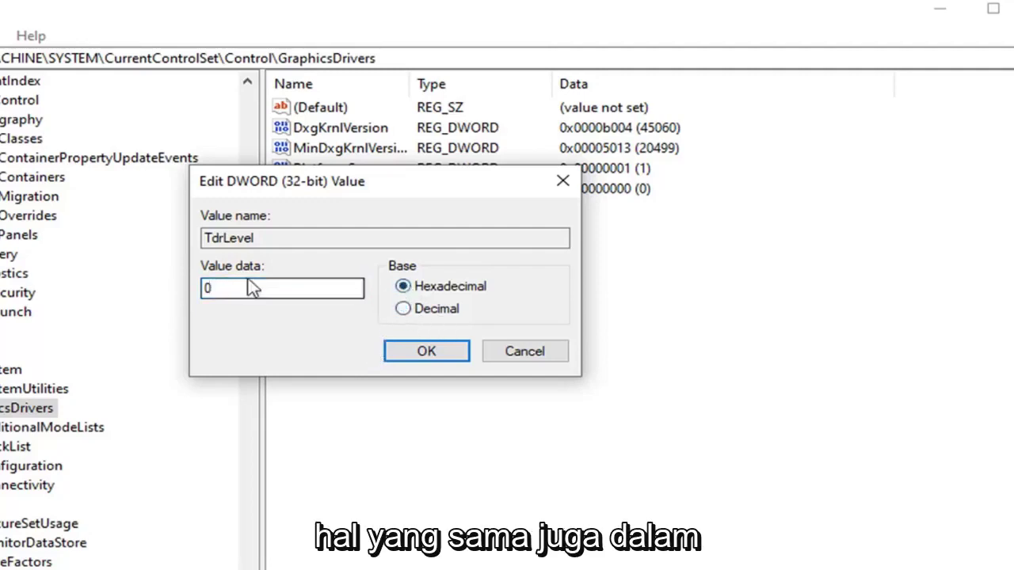
{"action": "left_click_drag", "start_coordinate": [272, 187], "coordinate": [344, 250]}
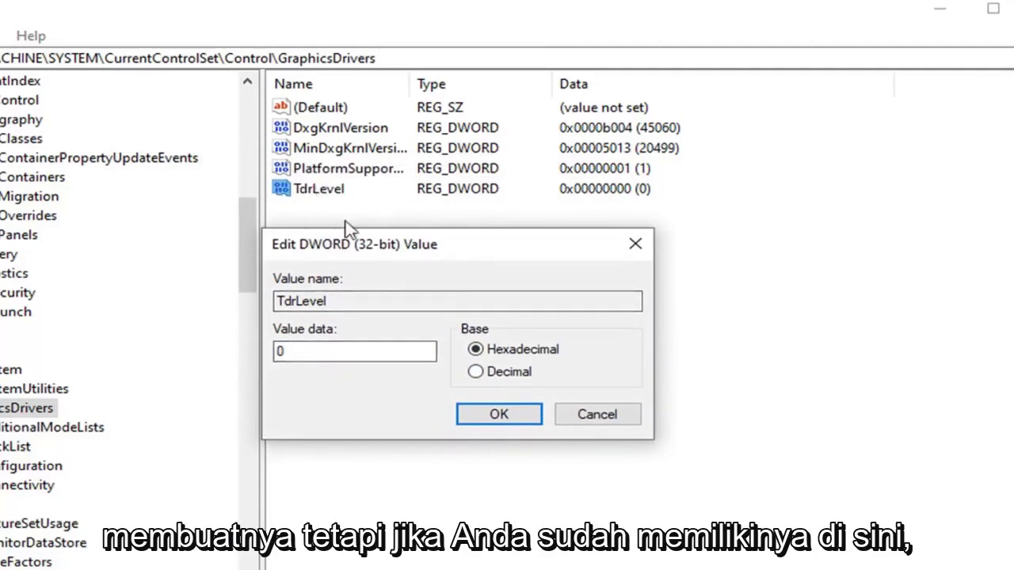
{"action": "left_click", "coordinate": [496, 417]}
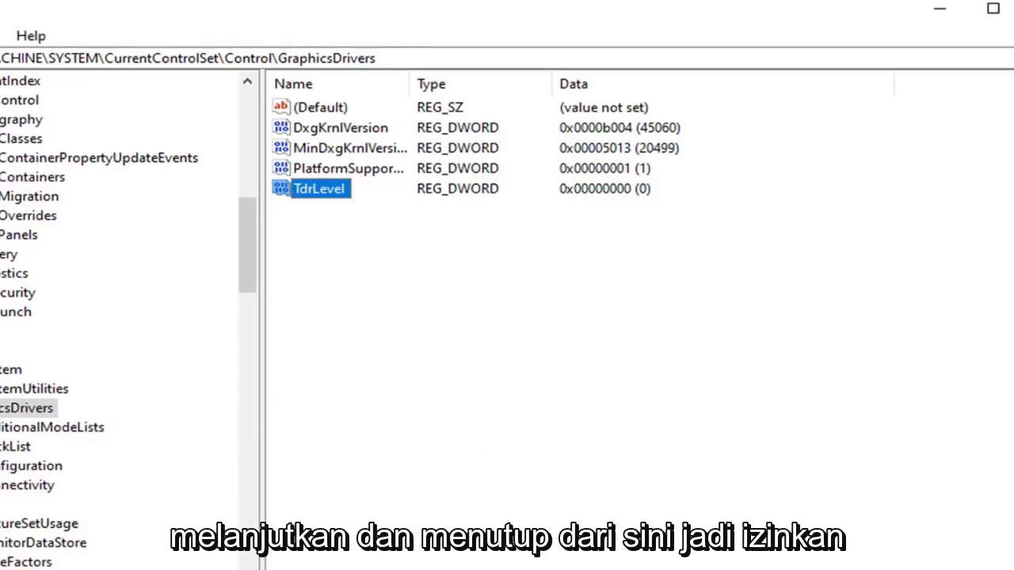
Collapse the Control, CurrentControlSet, SYSTEM and HKEY_LOCAL_MACHINE branches of the registry tree and close Registry Editor
{"action": "left_click", "coordinate": [61, 364]}
{"action": "scroll", "coordinate": [150, 335], "scroll_direction": "up", "scroll_amount": 15}
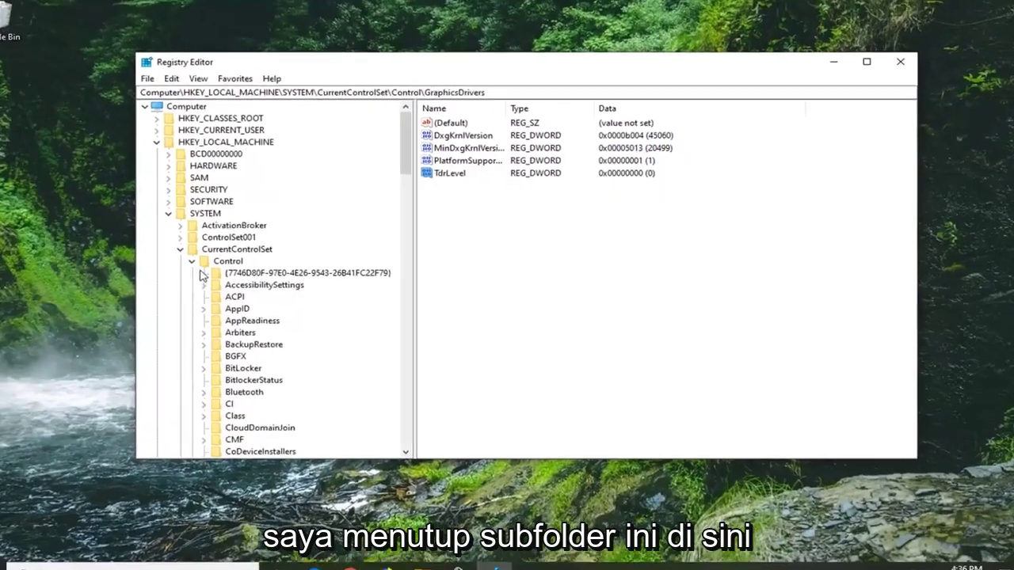
{"action": "left_click", "coordinate": [191, 260]}
{"action": "left_click", "coordinate": [180, 249]}
{"action": "left_click", "coordinate": [168, 213]}
{"action": "left_click", "coordinate": [156, 141]}
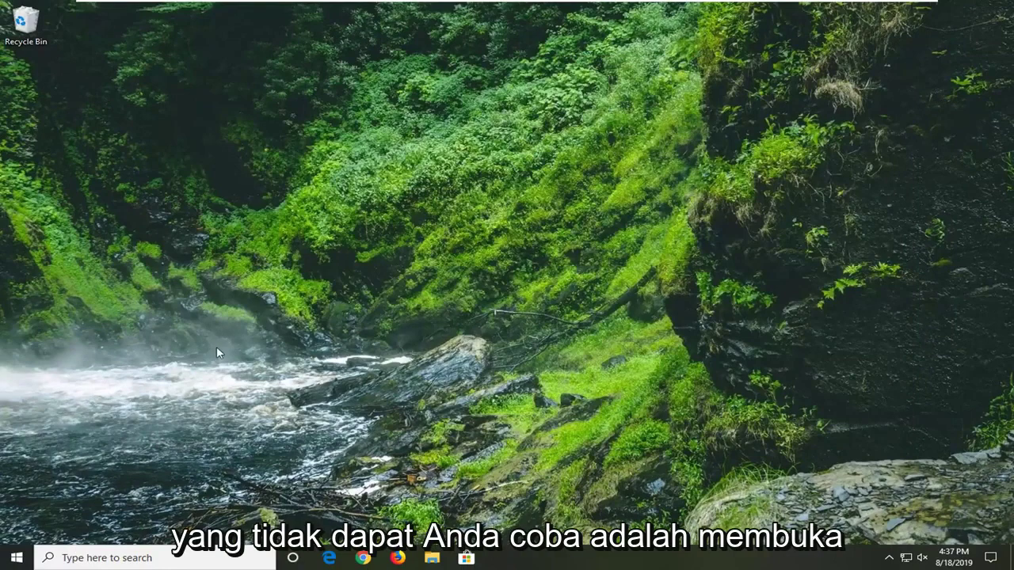
Open Device Manager, reposition its window on the desktop and expand the Display adapters category
{"action": "key", "text": "super"}
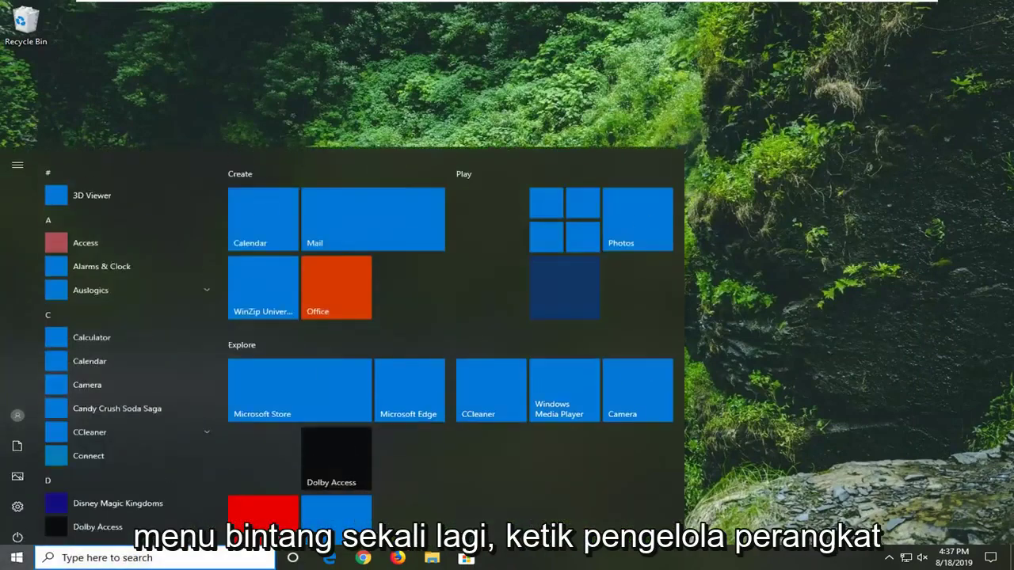
{"action": "type", "text": "device manager"}
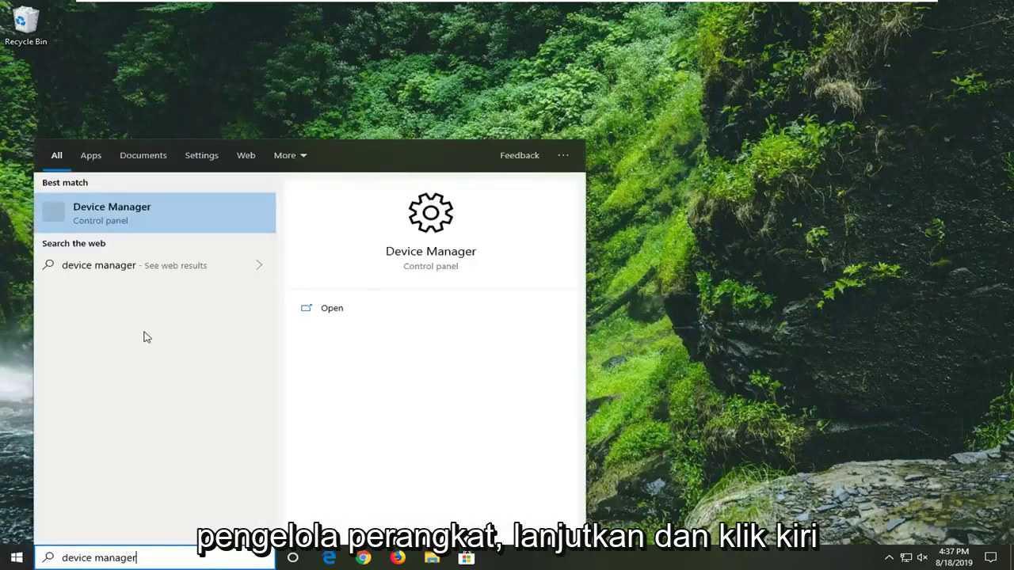
{"action": "left_click", "coordinate": [117, 219]}
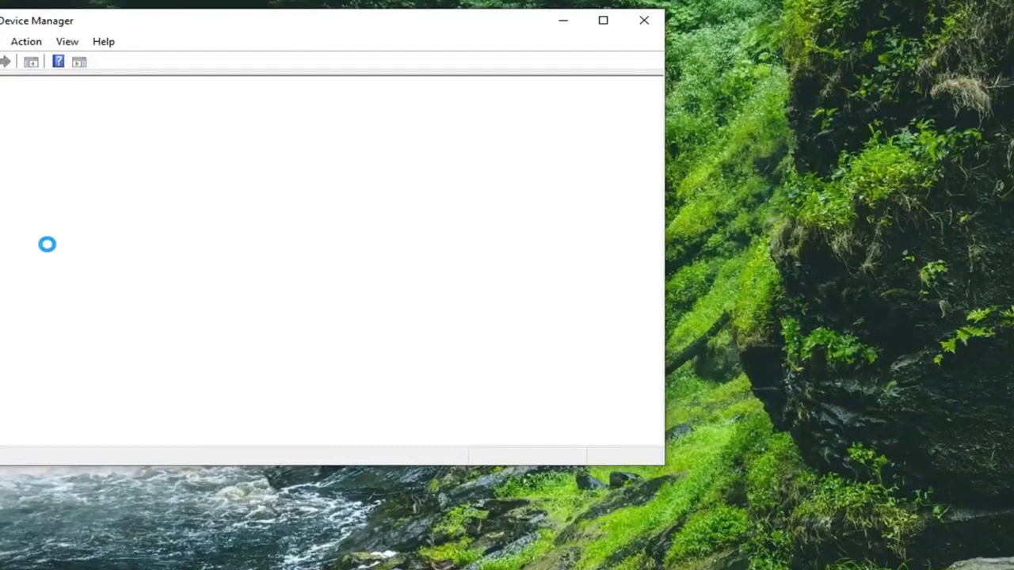
{"action": "left_click_drag", "start_coordinate": [212, 27], "coordinate": [412, 56]}
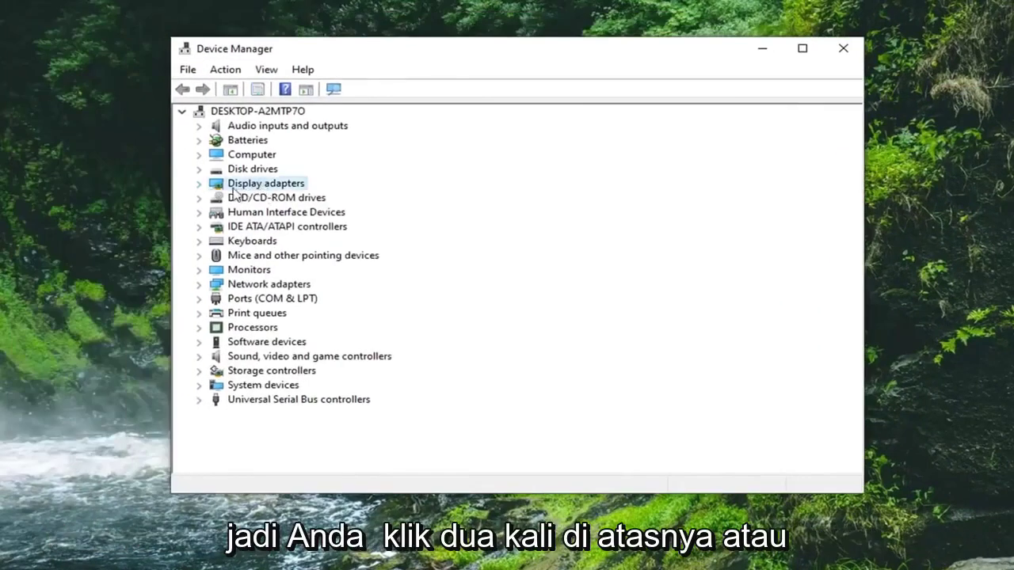
{"action": "left_click", "coordinate": [199, 184]}
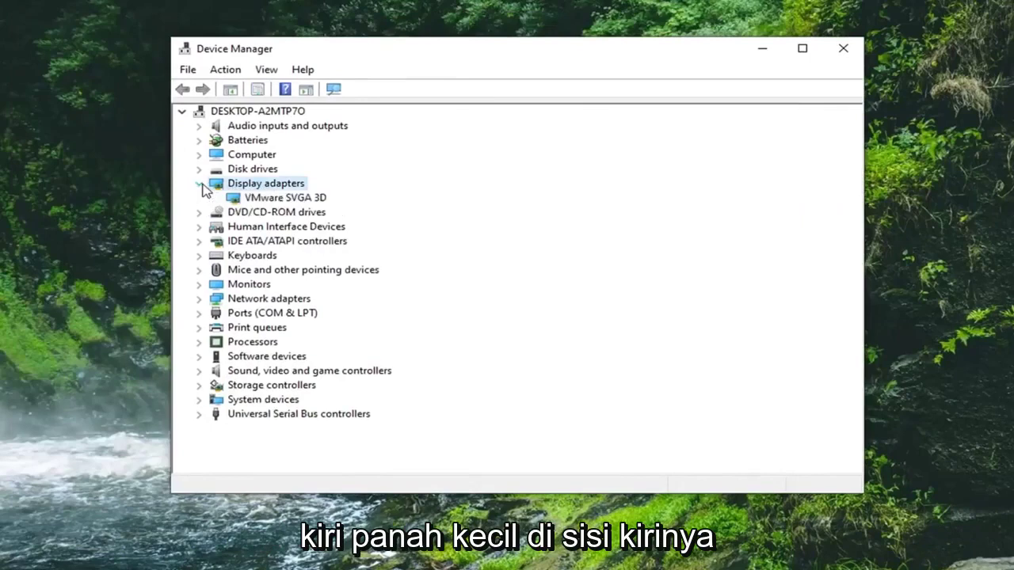
Update the VMware SVGA 3D driver by searching automatically for updated driver software, close the wizard and collapse Display adapters
{"action": "left_click", "coordinate": [280, 202]}
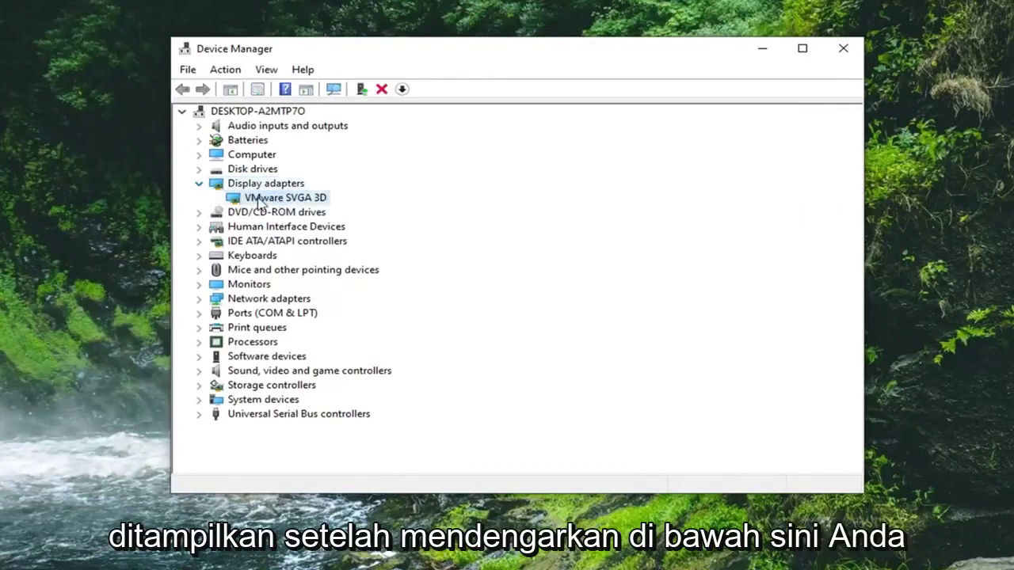
{"action": "right_click", "coordinate": [259, 203]}
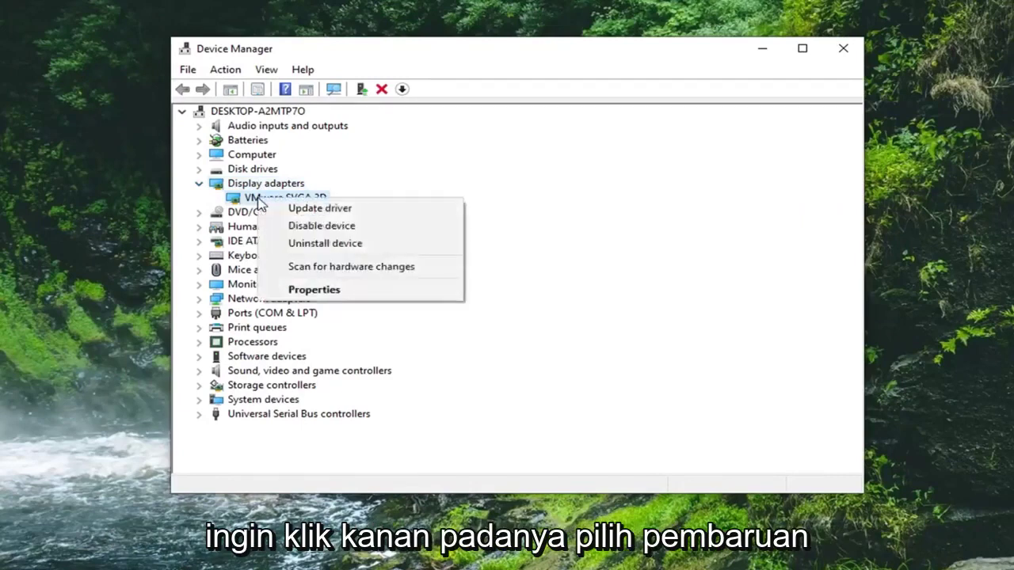
{"action": "left_click", "coordinate": [322, 207]}
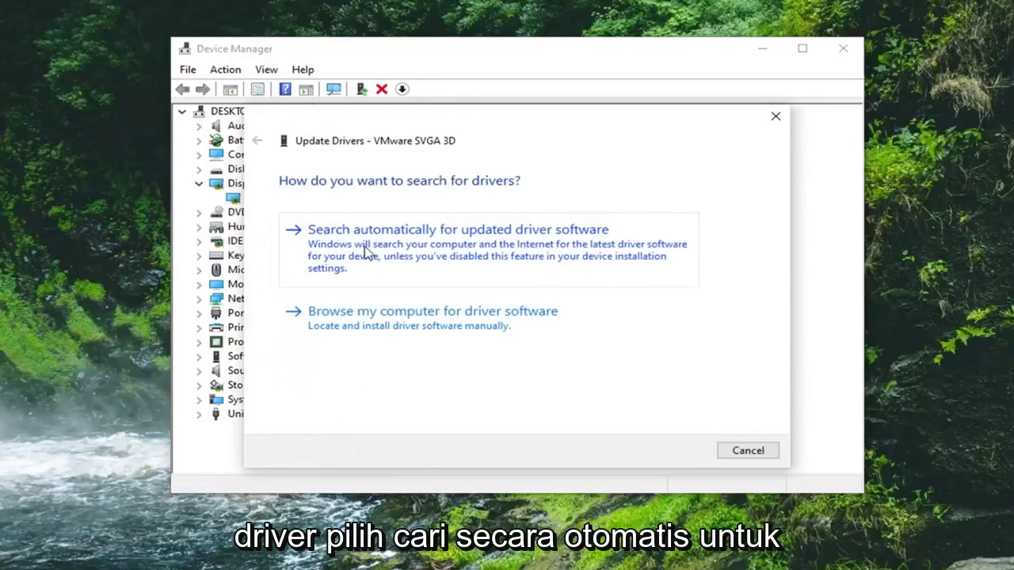
{"action": "left_click", "coordinate": [511, 254]}
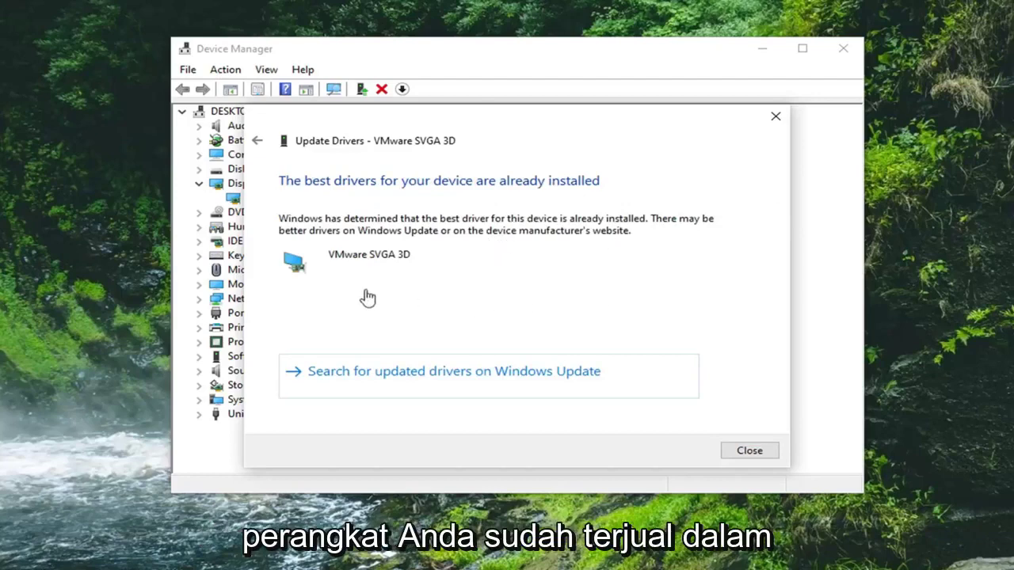
{"action": "left_click", "coordinate": [749, 450]}
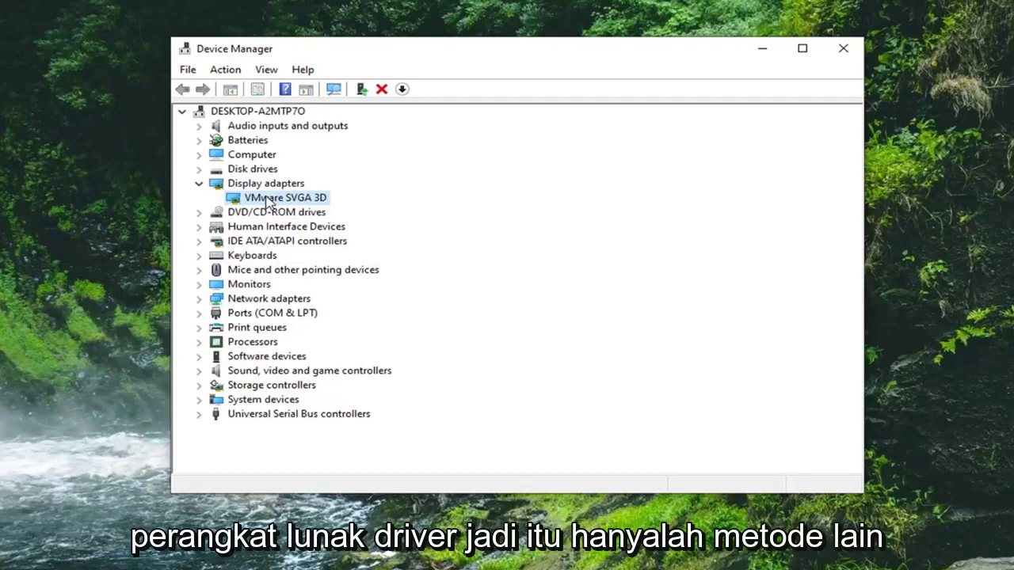
{"action": "left_click", "coordinate": [198, 183]}
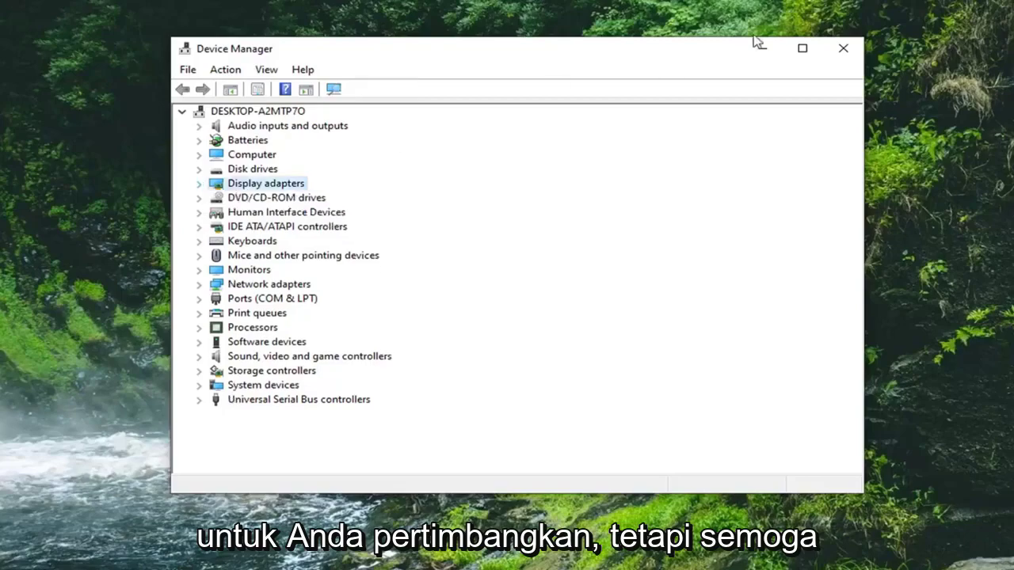